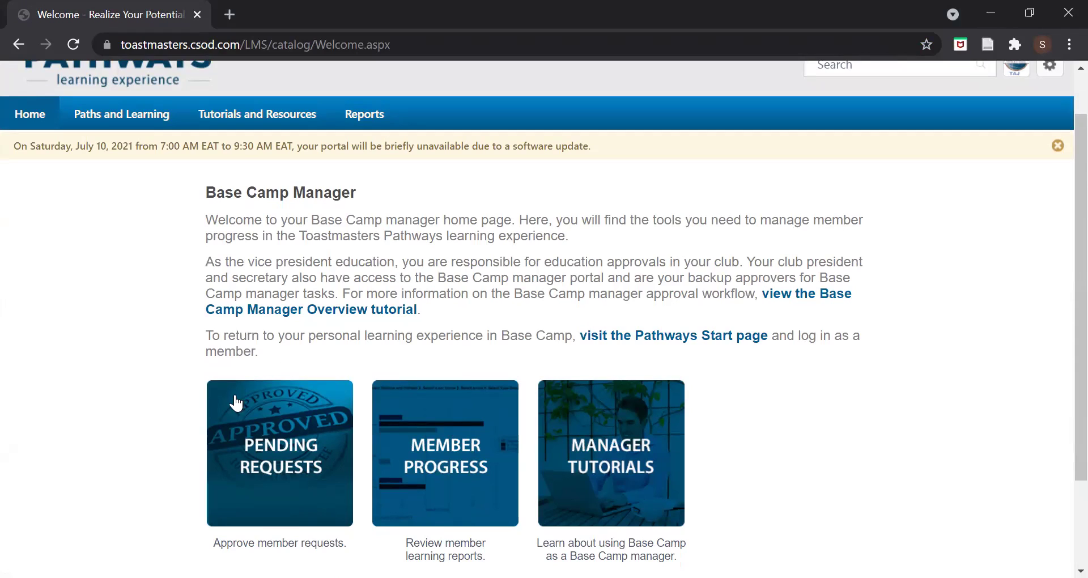
Step: View the pending member requests and find the club president's Base Camp profile by searching for the member's name
left_click(299, 476)
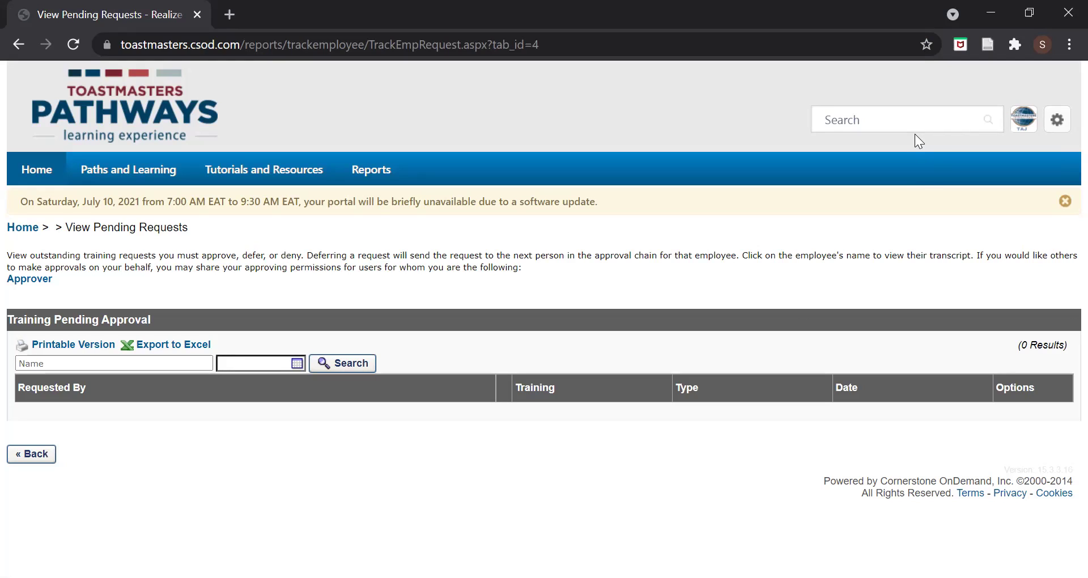
left_click(881, 129)
type("sun")
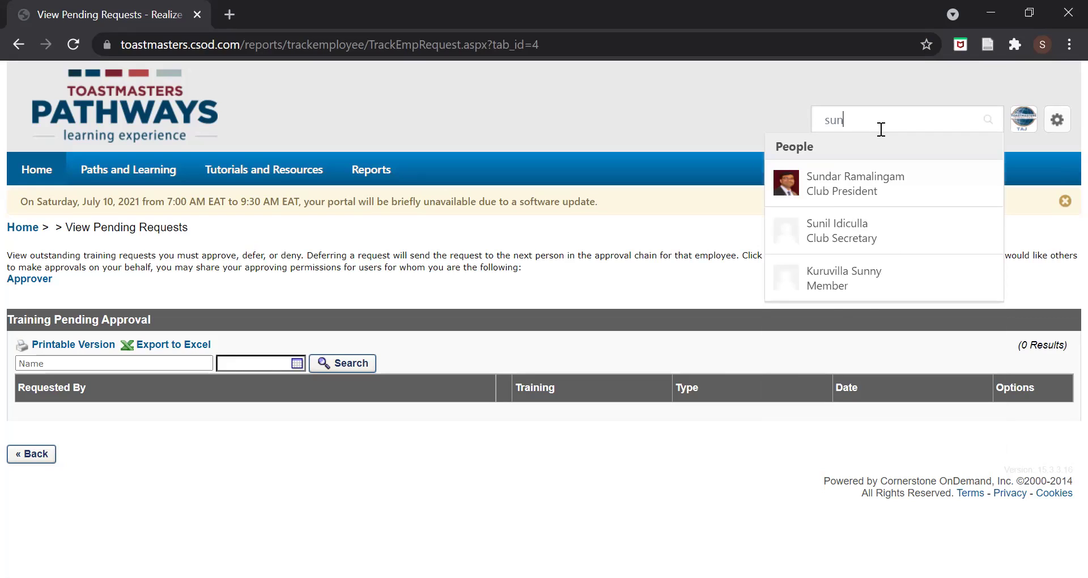
left_click(850, 181)
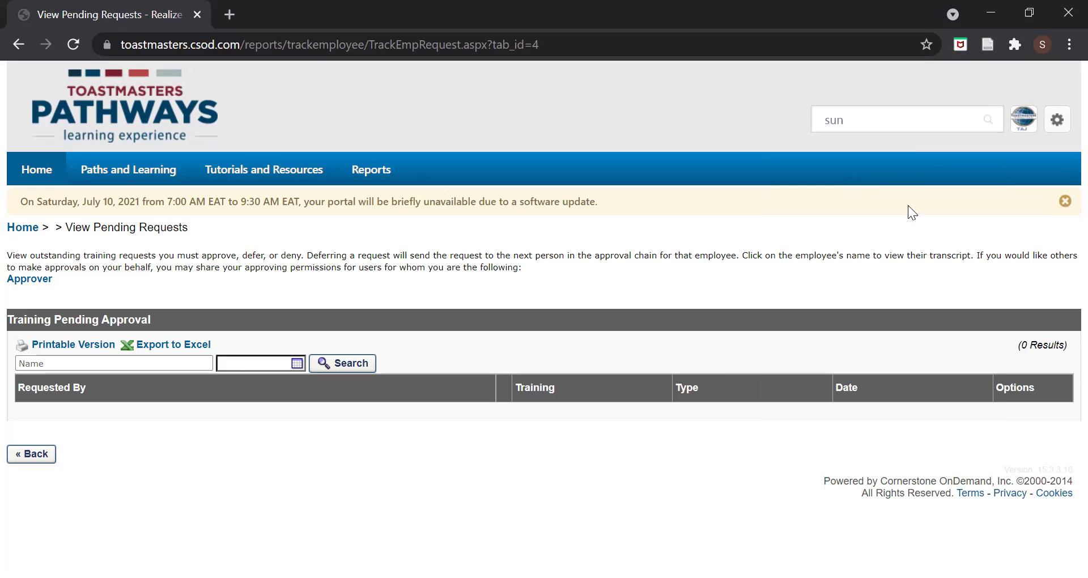
type("d")
left_click(850, 180)
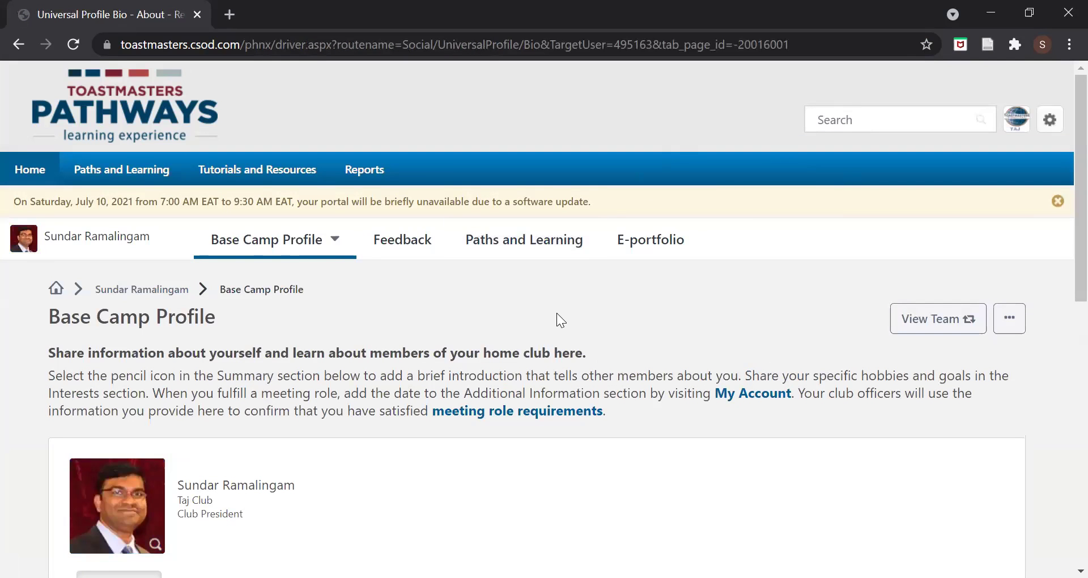
Step: View the member's Dynamic Leadership curriculum under Paths and Learning and bring up the Level 1 completion certificate
left_click(518, 251)
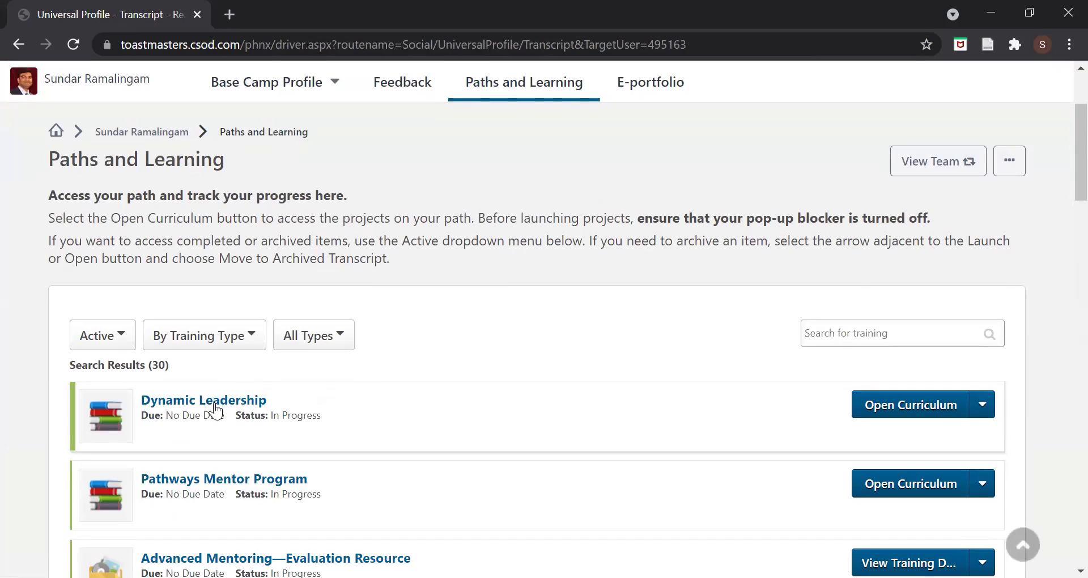
left_click(892, 404)
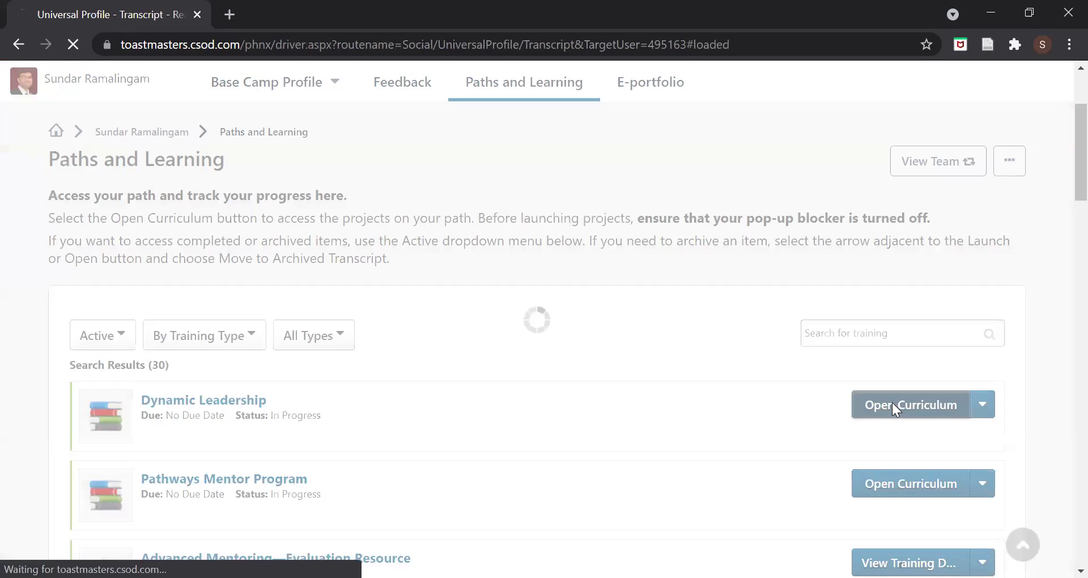
scroll(892, 403, "down", 5)
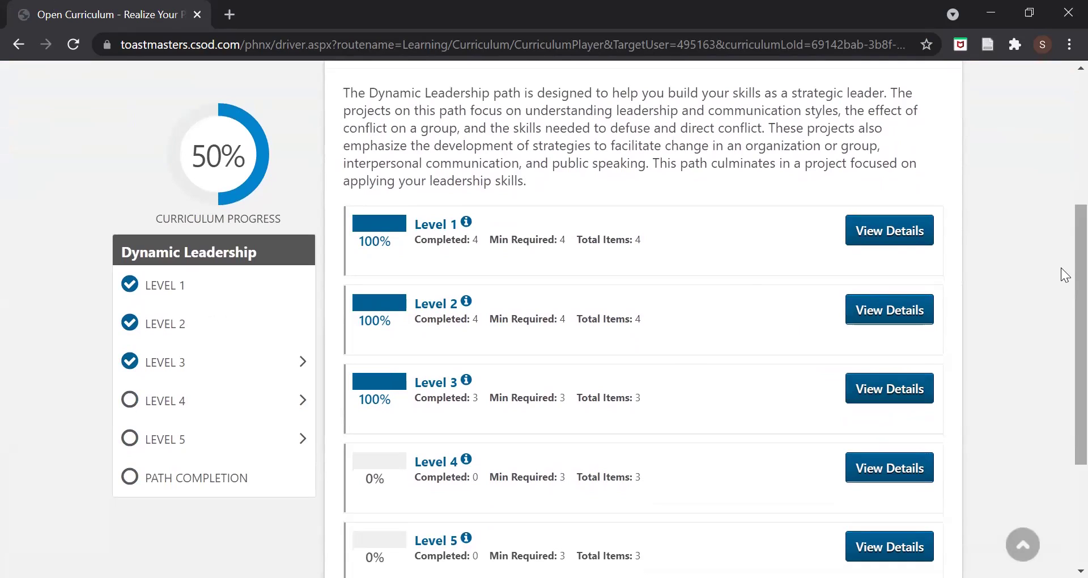
left_click(876, 238)
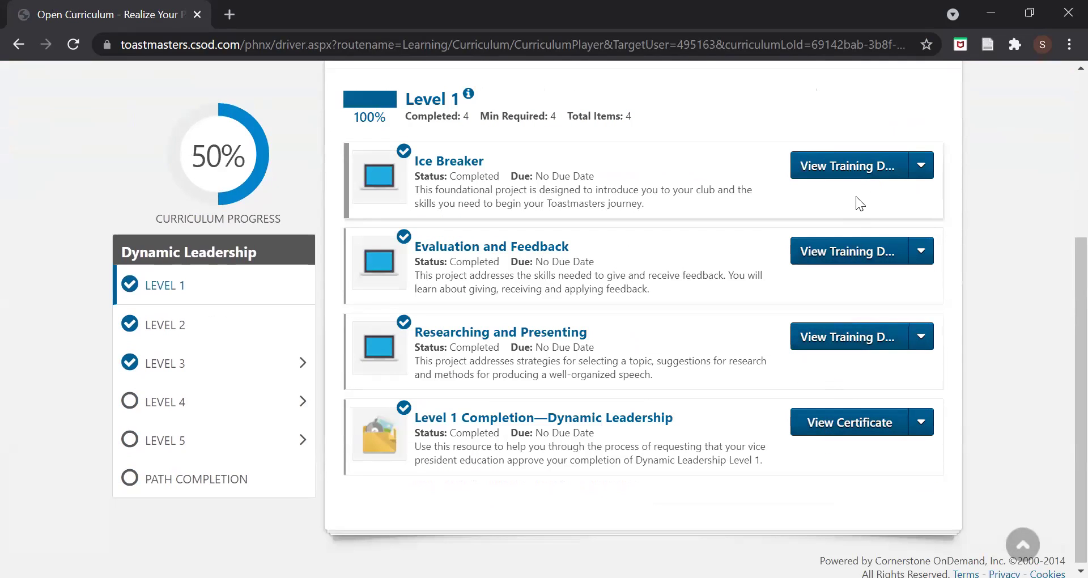
left_click(837, 427)
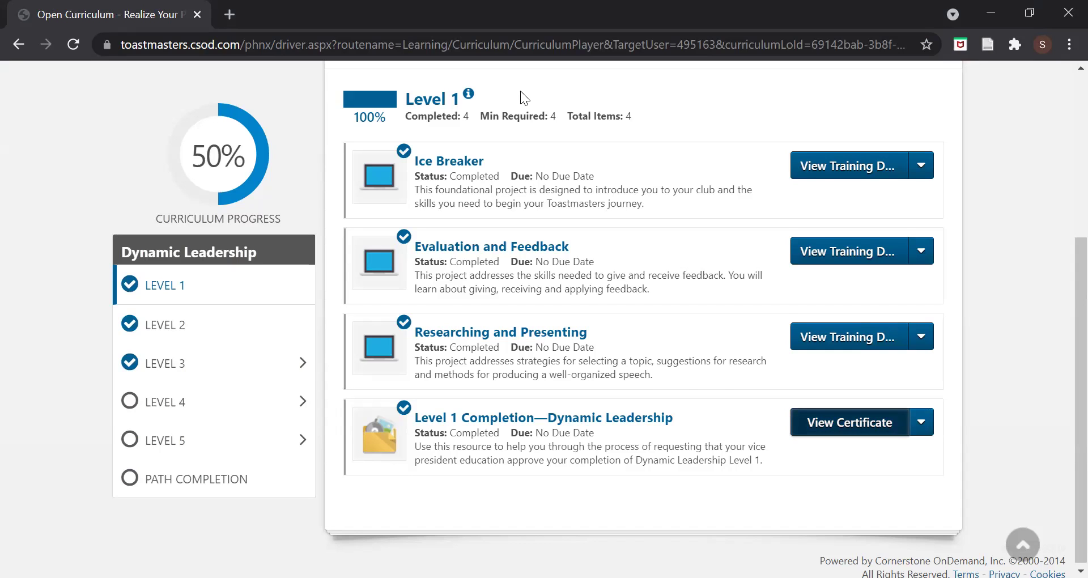
Step: Log out of the Base Camp manager portal
scroll(520, 91, "up", 3)
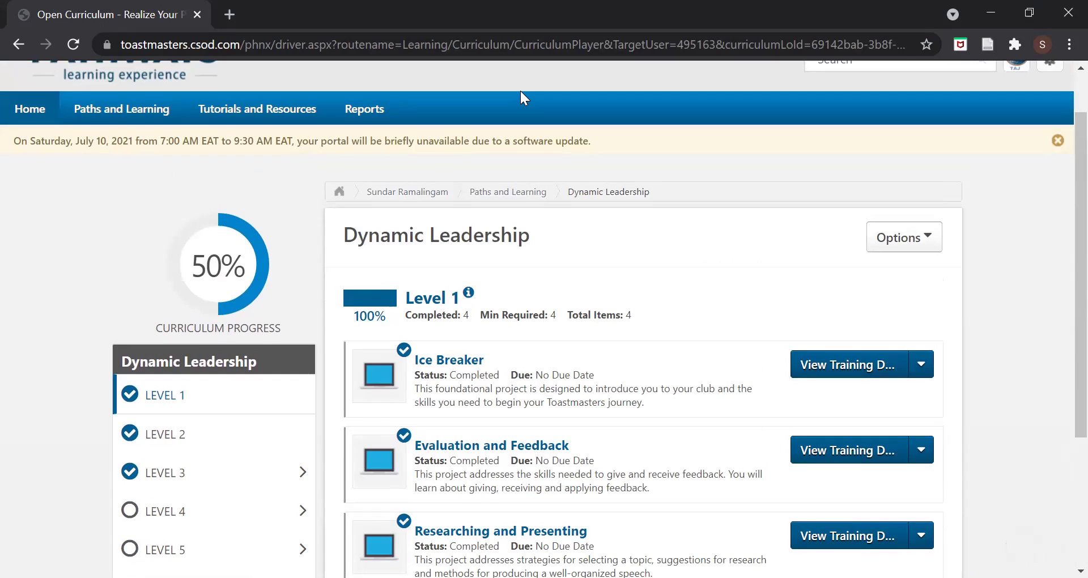
scroll(520, 98, "up", 1)
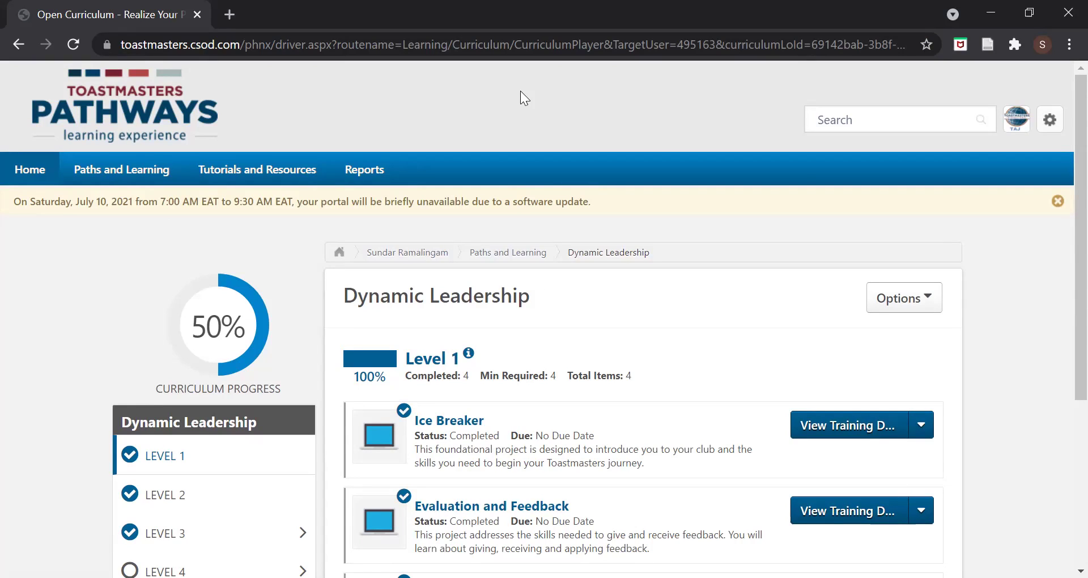
mouse_move(1050, 122)
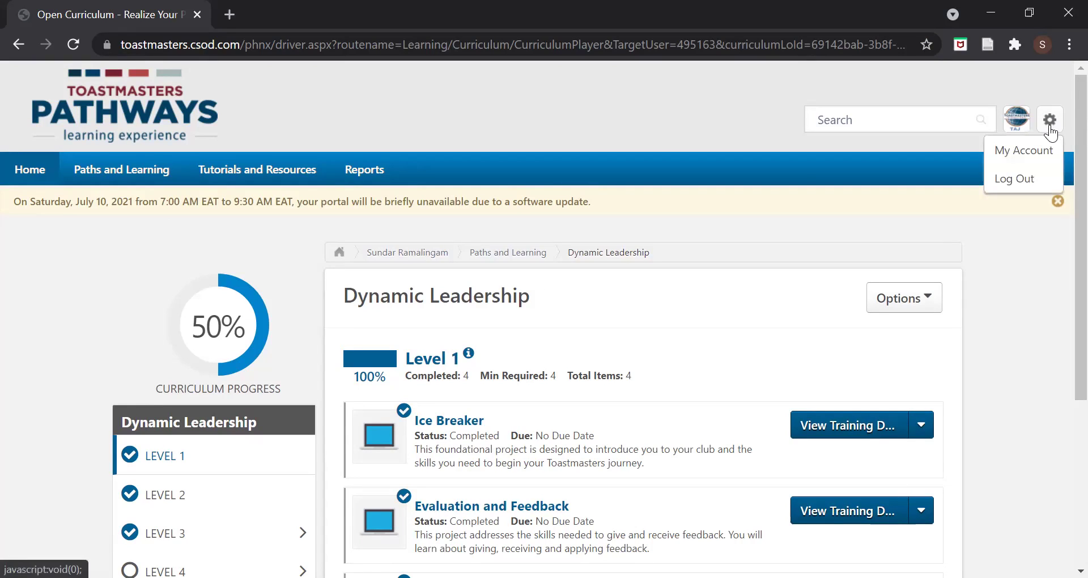
left_click(1027, 180)
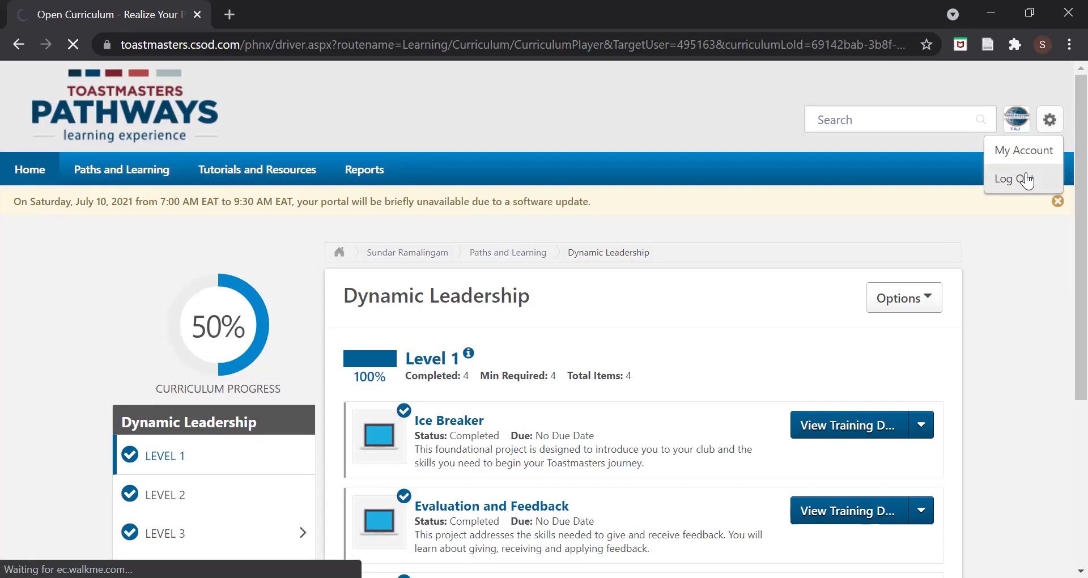
left_click(1026, 179)
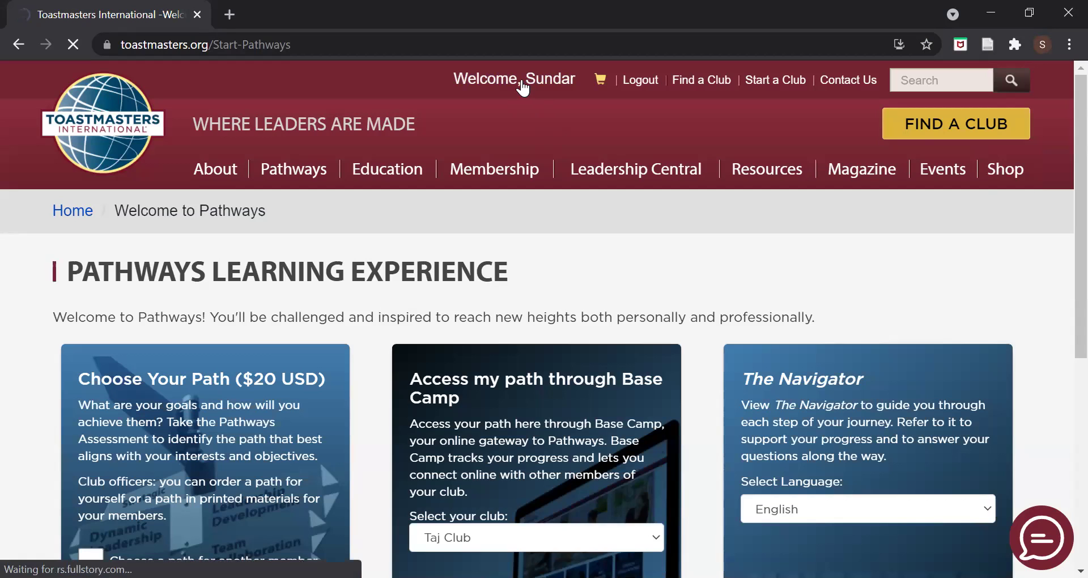
Step: Go from the Toastmasters member profile to Club Central and select Taj Club to conduct club business
left_click(522, 85)
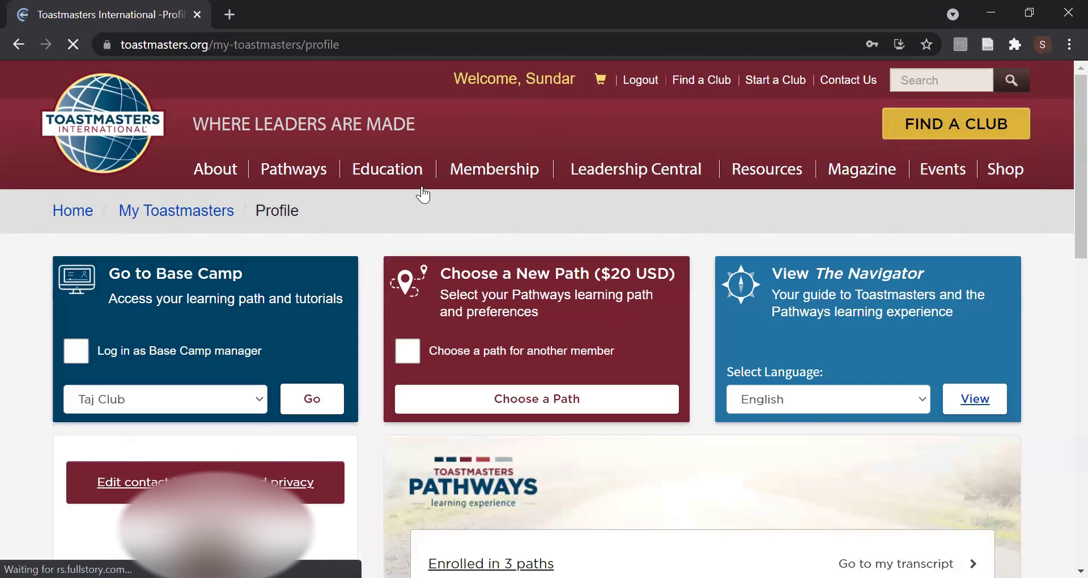
scroll(377, 272, "down", 3)
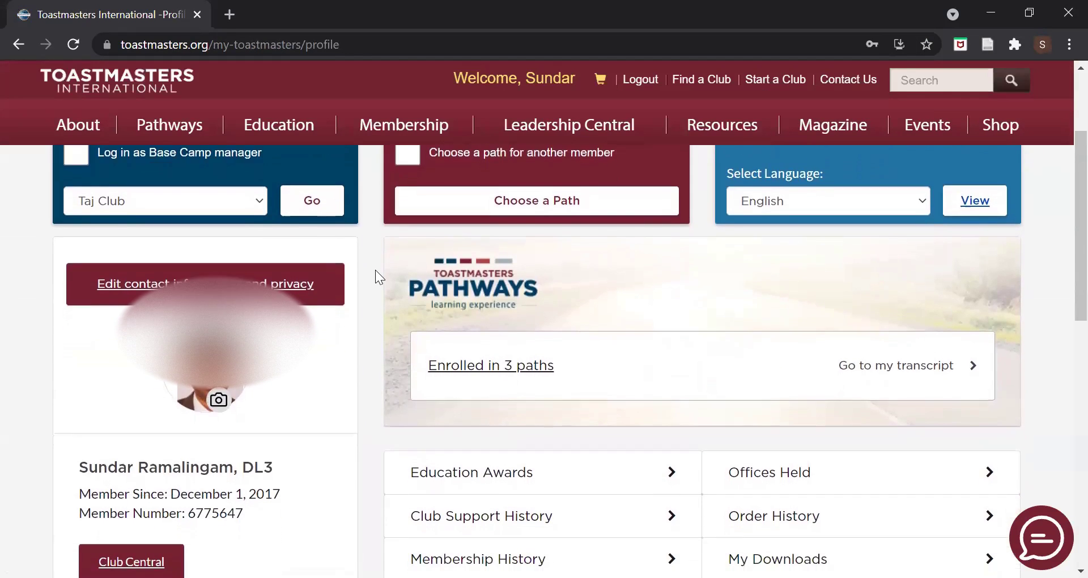
scroll(375, 272, "down", 2)
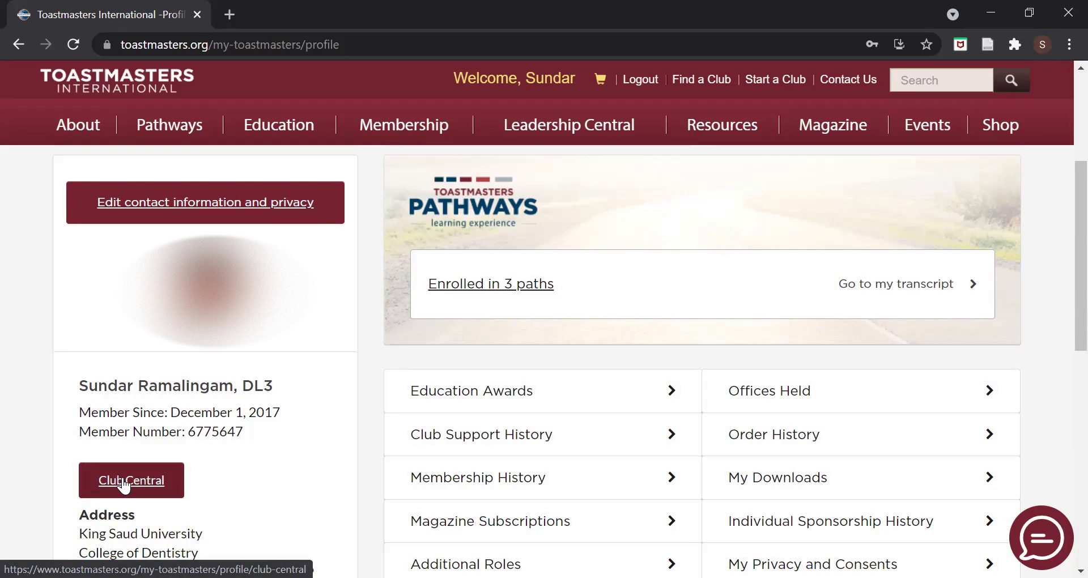
left_click(123, 482)
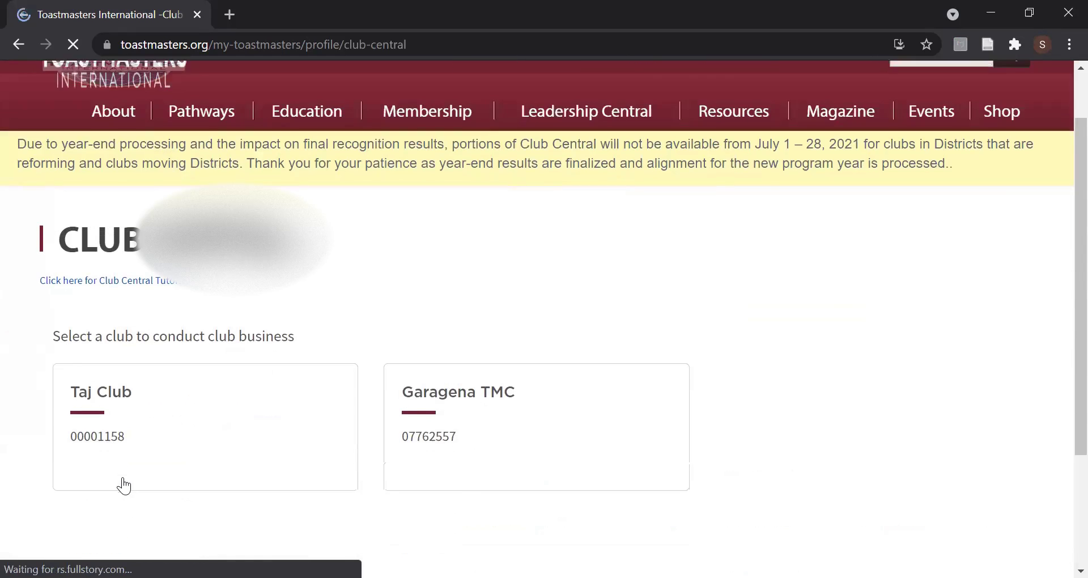
left_click(122, 379)
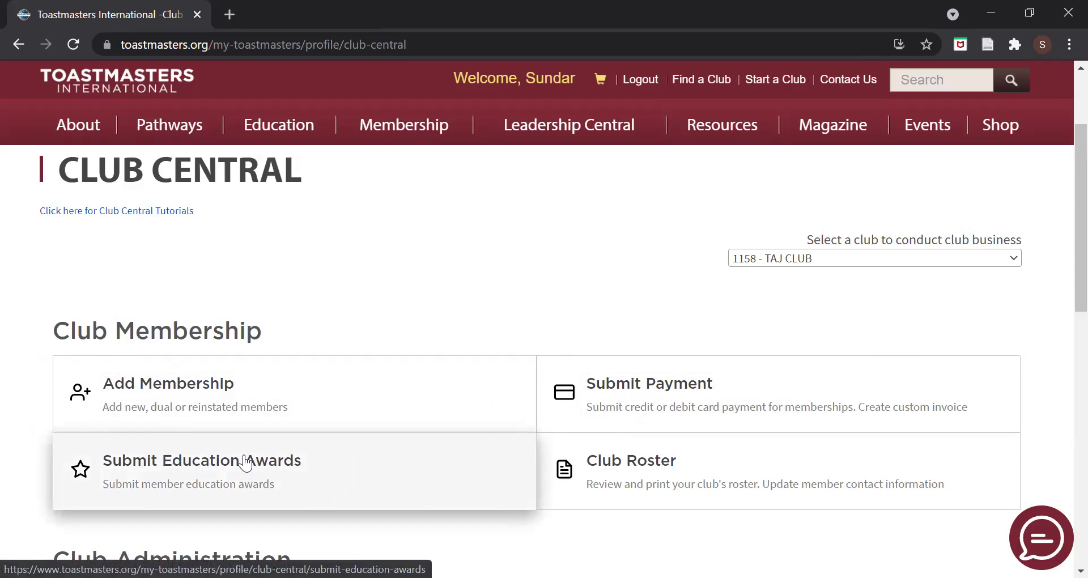
Step: Start an education award submission and select the club member at IP4 level as the applicant
left_click(245, 463)
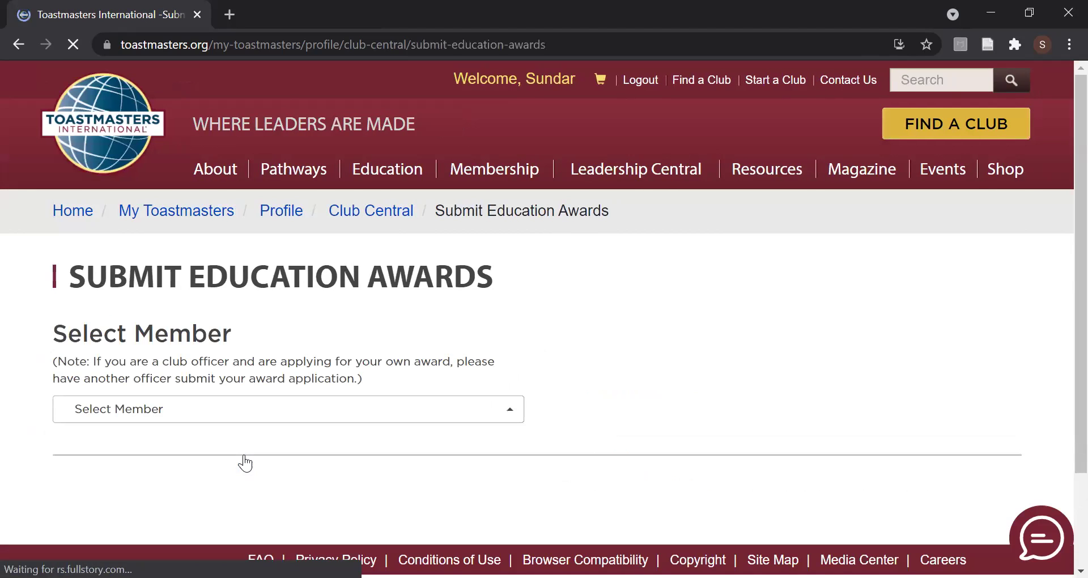
left_click(247, 411)
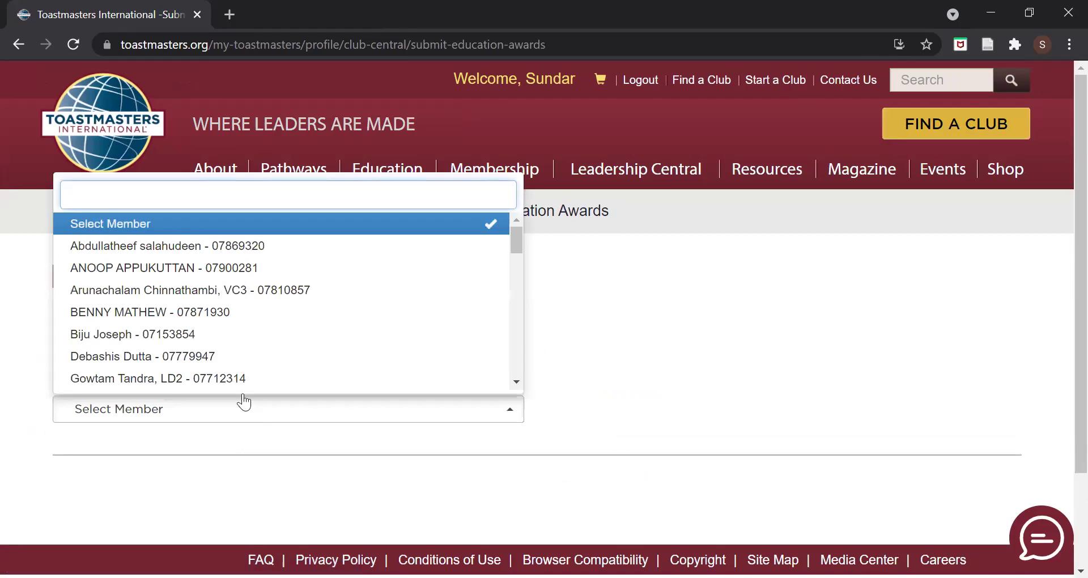
scroll(234, 360, "down", 3)
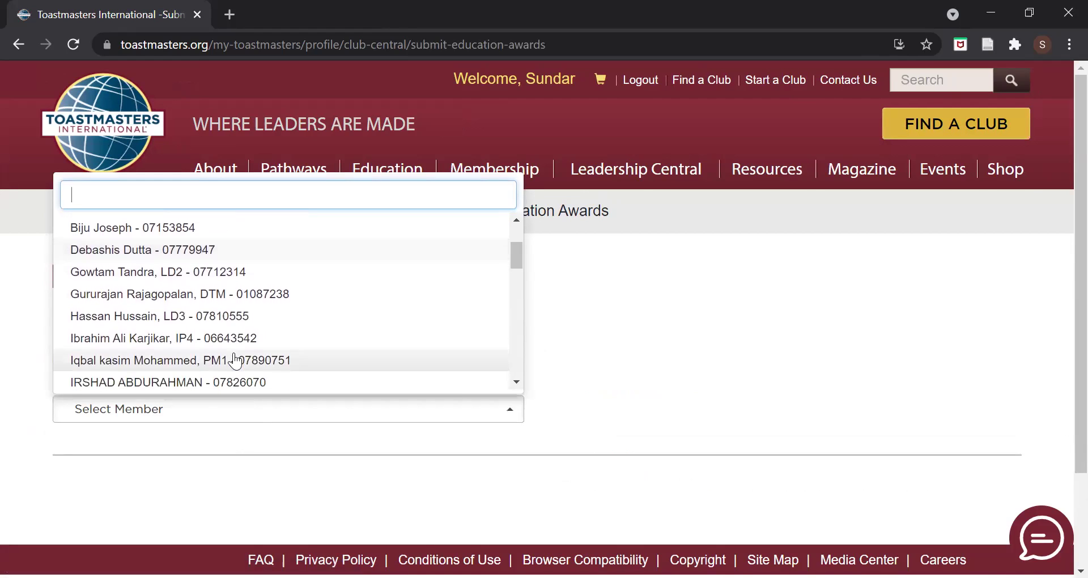
left_click(217, 339)
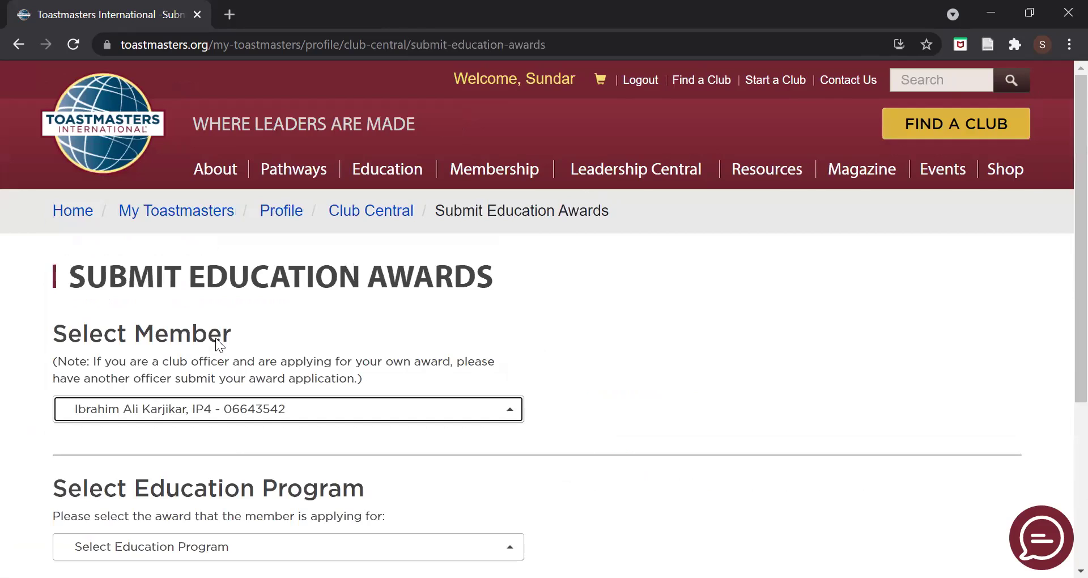
Step: Select Online Innovative Planning, Level 5 (English) as the education program for the award
scroll(215, 338, "down", 2)
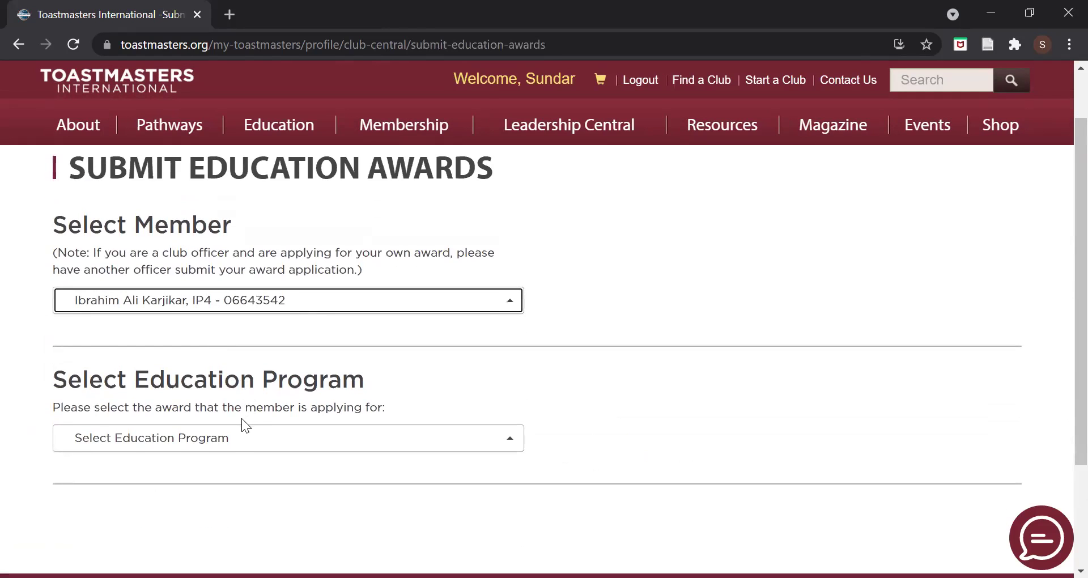
left_click(229, 439)
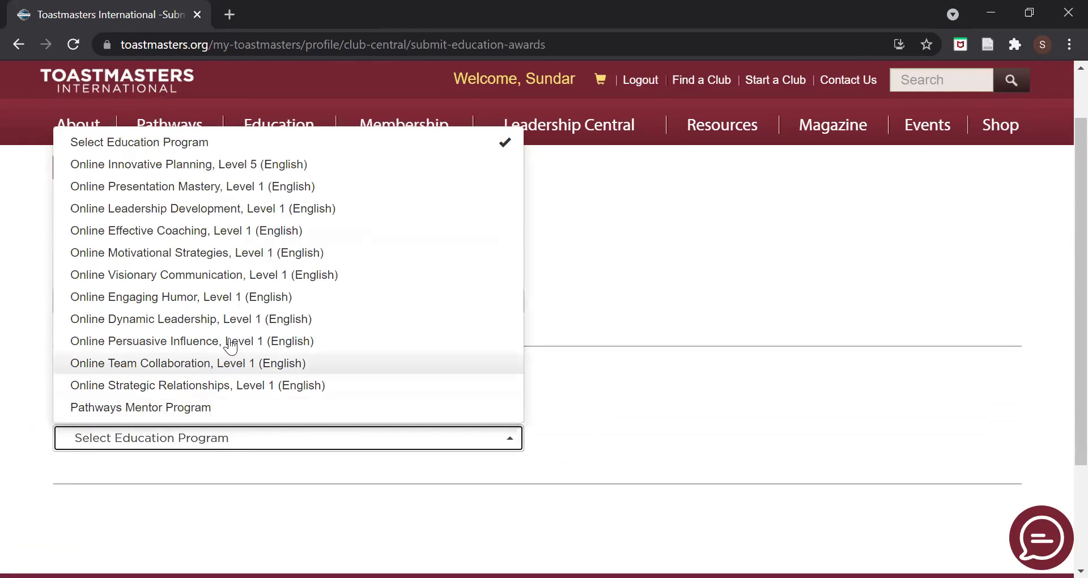
left_click(279, 163)
Step: Choose Yes for sending a letter of recognition to the member's employer and view the employer information fields
scroll(459, 364, "down", 3)
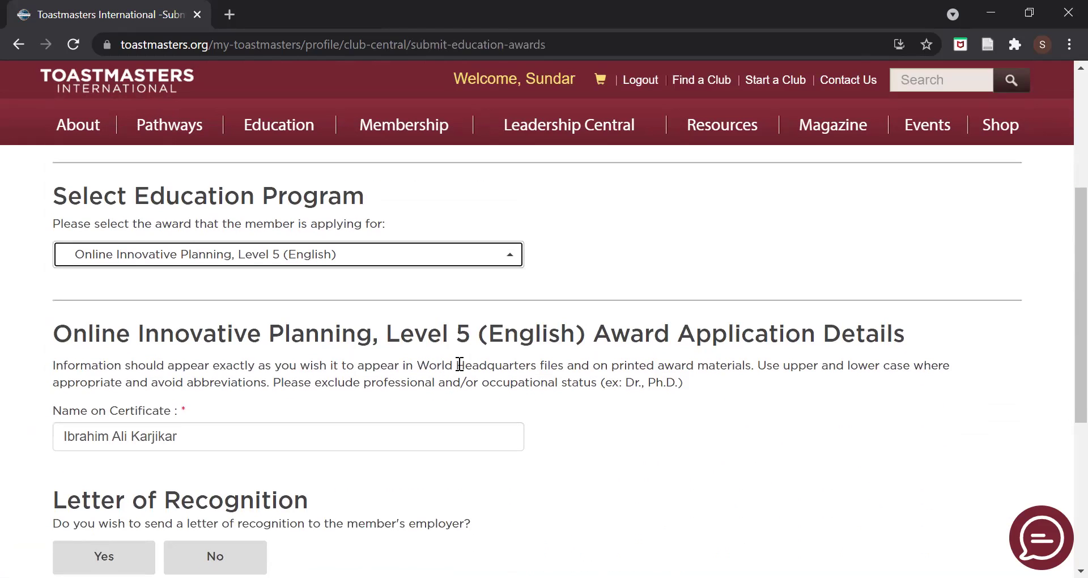
scroll(275, 414, "down", 2)
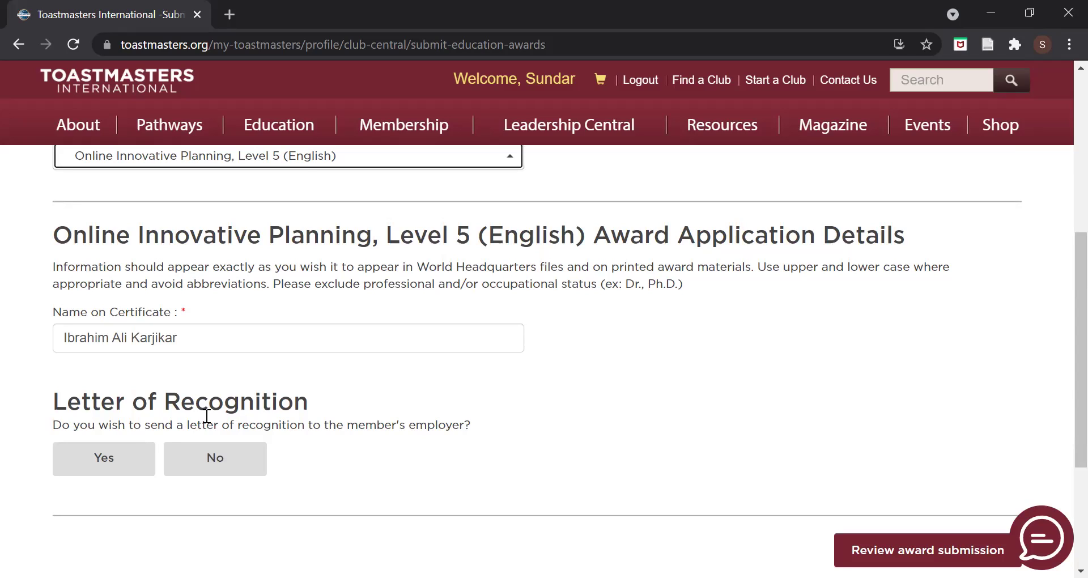
left_click(125, 458)
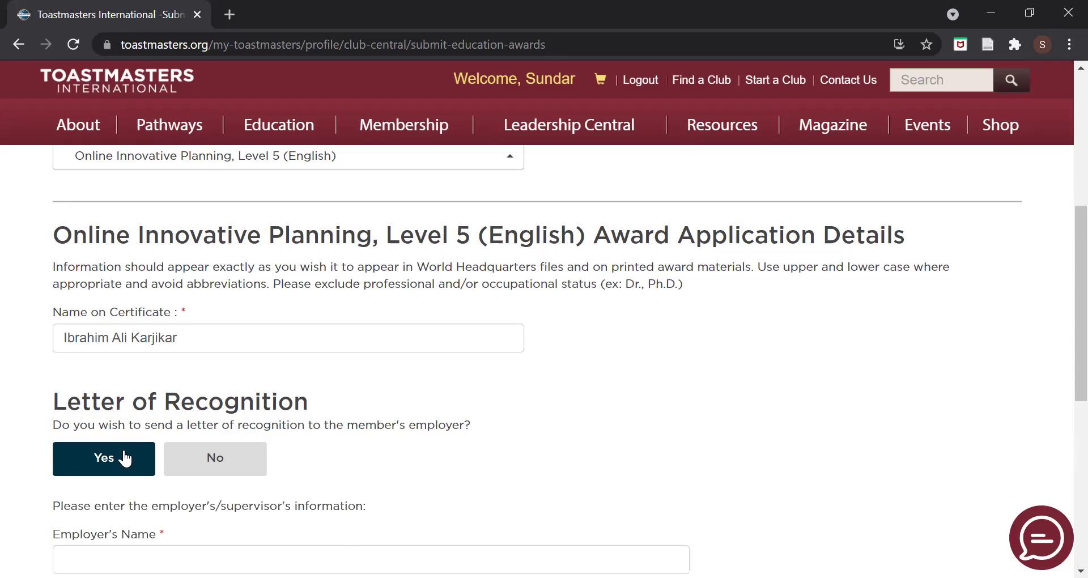
scroll(124, 452, "down", 4)
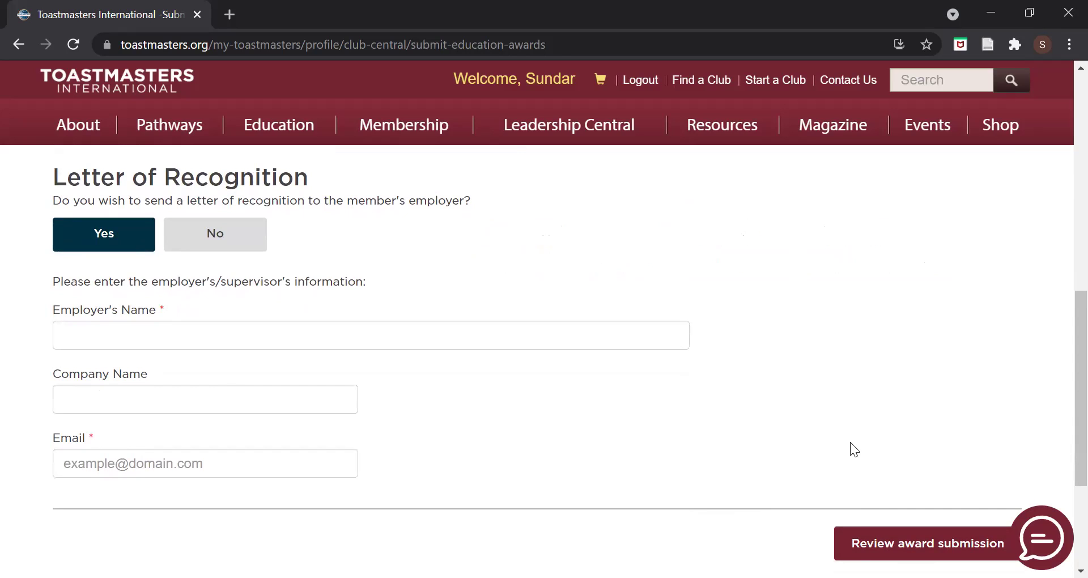
Step: Leave the award form without submitting it, return to Club Central and open the club's Administrative Reports
scroll(848, 347, "up", 10)
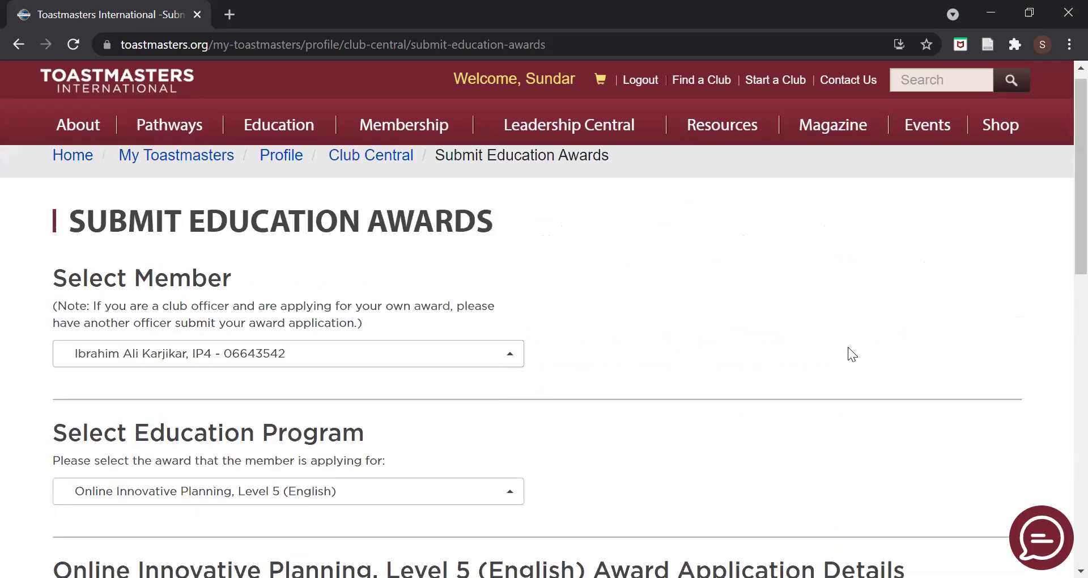
scroll(848, 347, "up", 1)
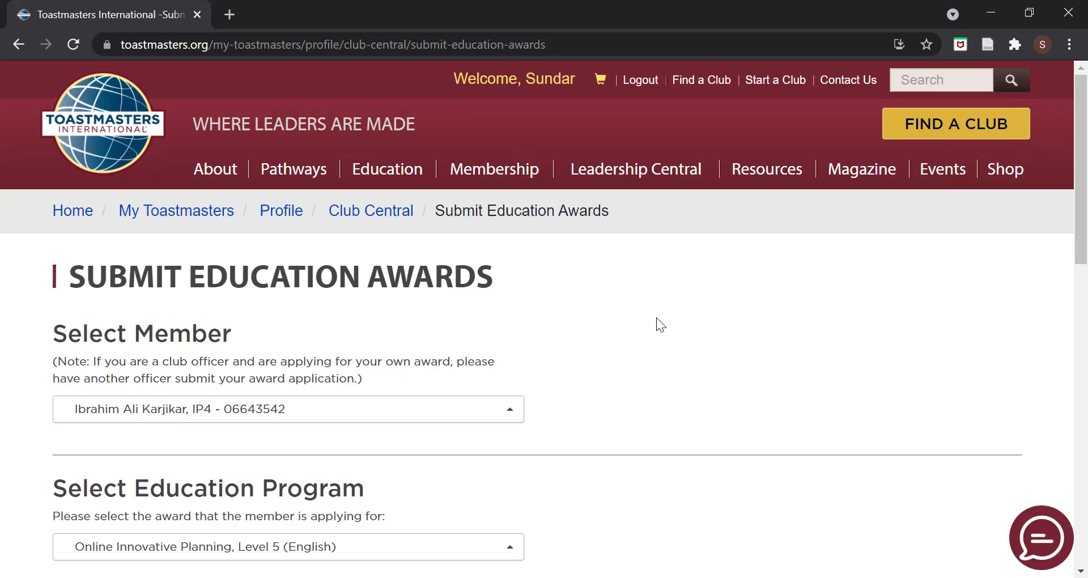
left_click(367, 221)
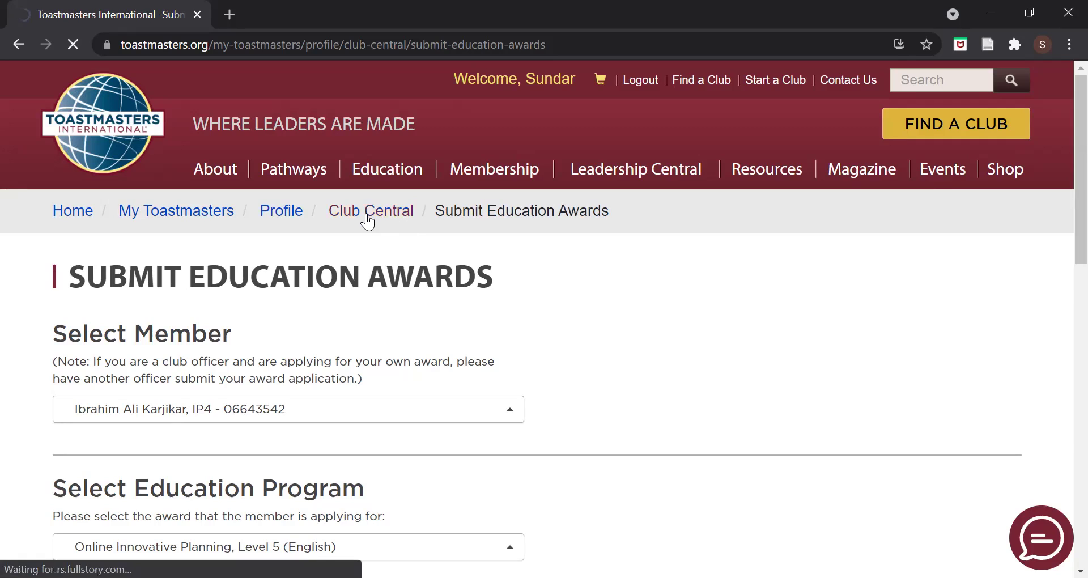
scroll(368, 221, "down", 5)
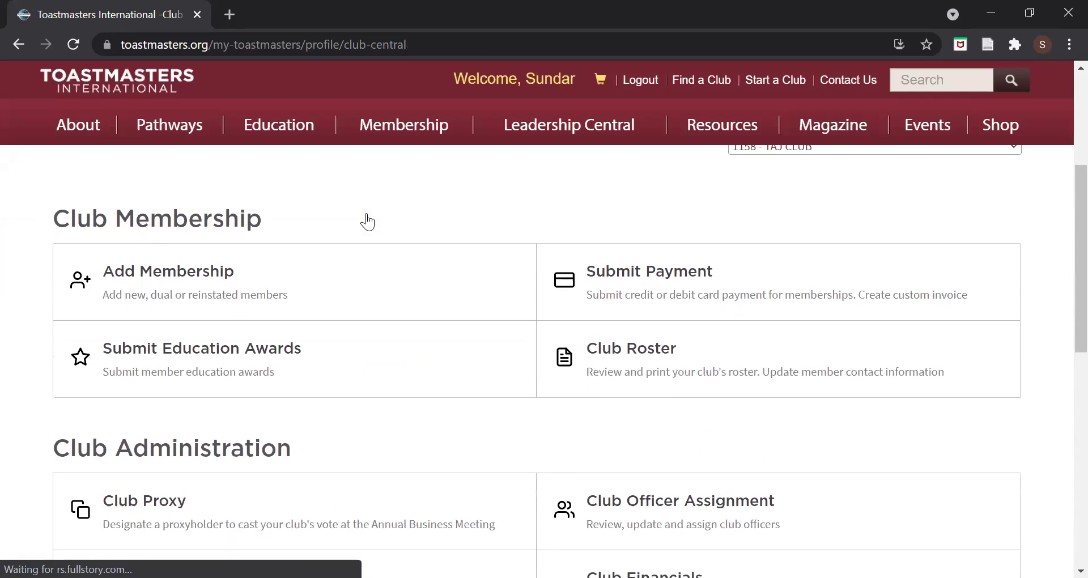
scroll(367, 221, "down", 5)
scroll(367, 221, "down", 2)
scroll(367, 221, "up", 2)
scroll(367, 221, "up", 2)
scroll(365, 221, "down", 2)
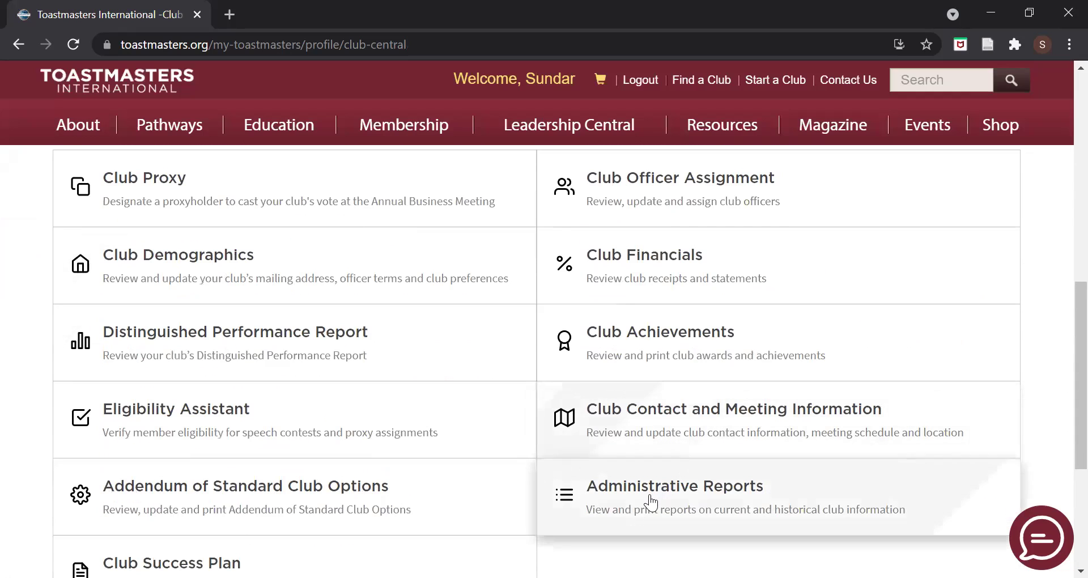
left_click(650, 502)
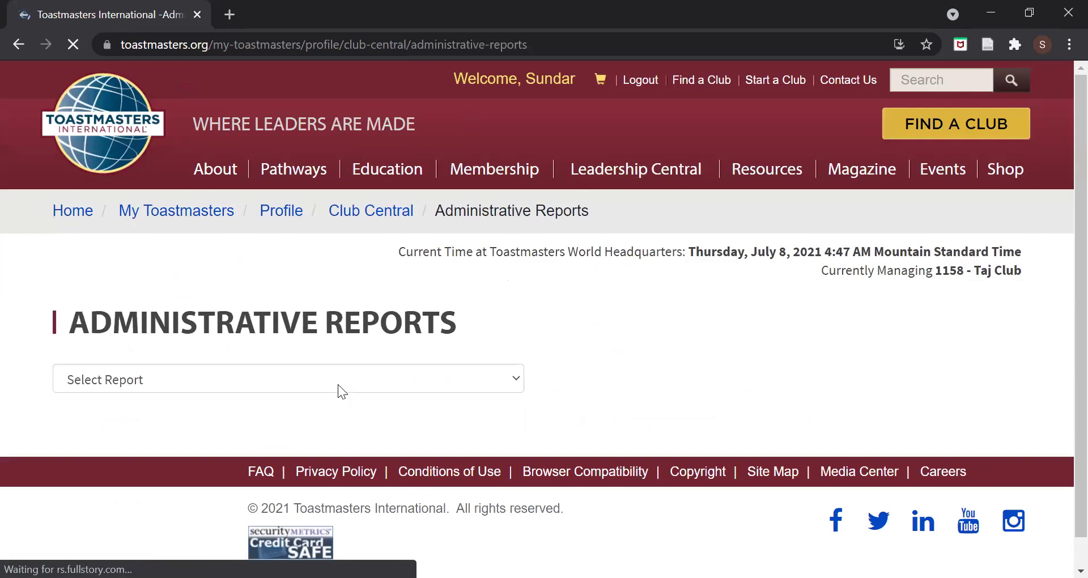
Step: Open the Past and Present Education Awards report and sort it by award date with the newest awards first
left_click(338, 384)
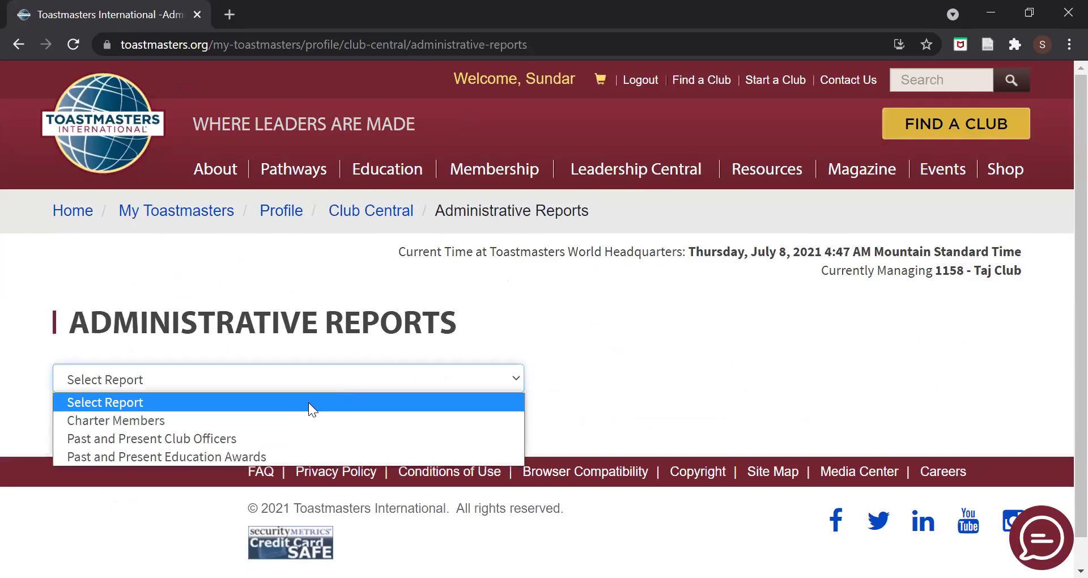
left_click(247, 457)
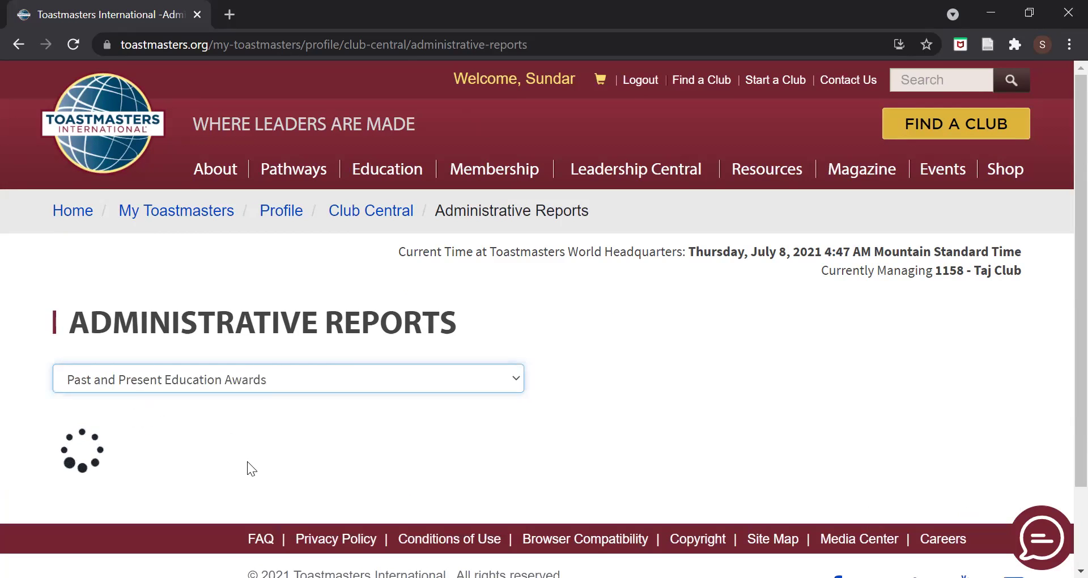
scroll(247, 461, "down", 2)
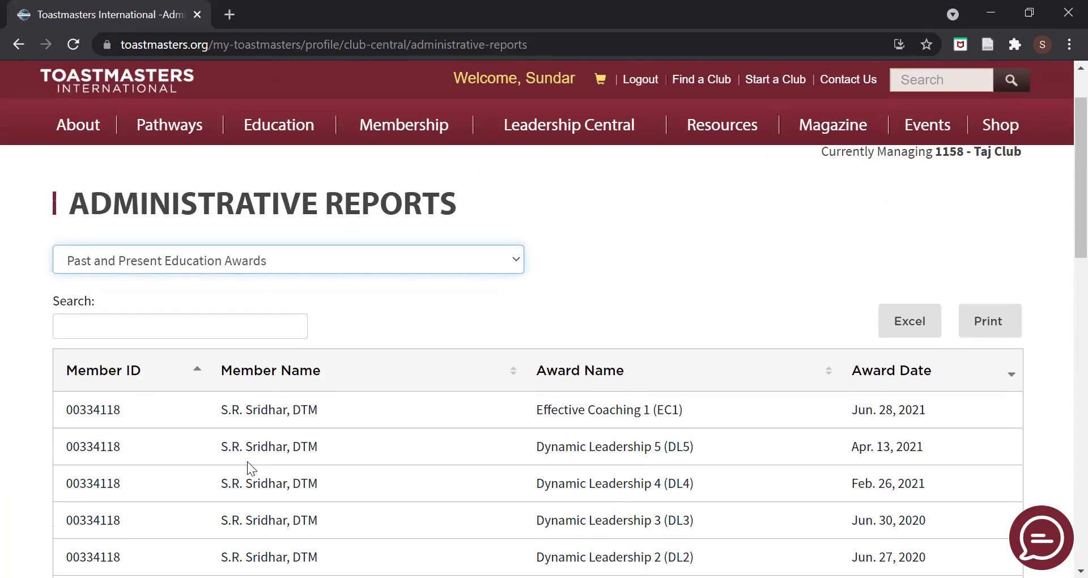
left_click(892, 371)
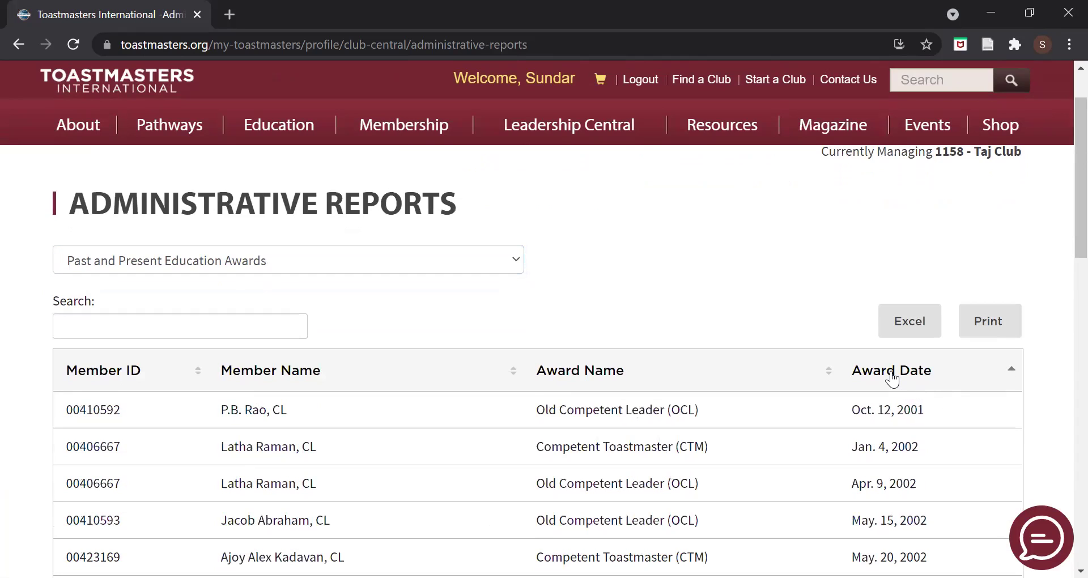
left_click(892, 374)
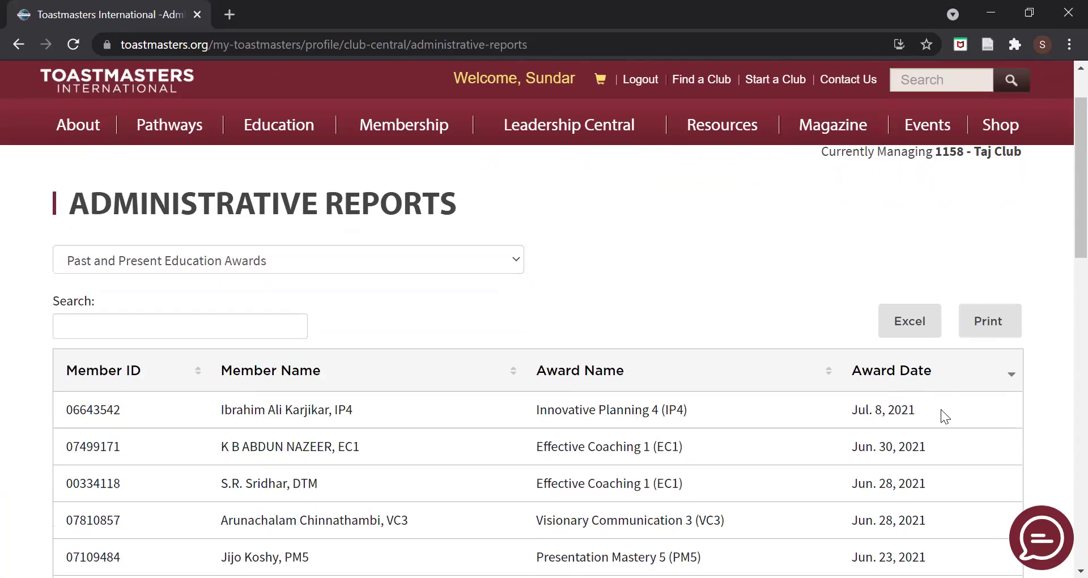
Step: Check the newest award entry in the report by highlighting its award date, followed by its member name and award name
left_click_drag(915, 411, 851, 421)
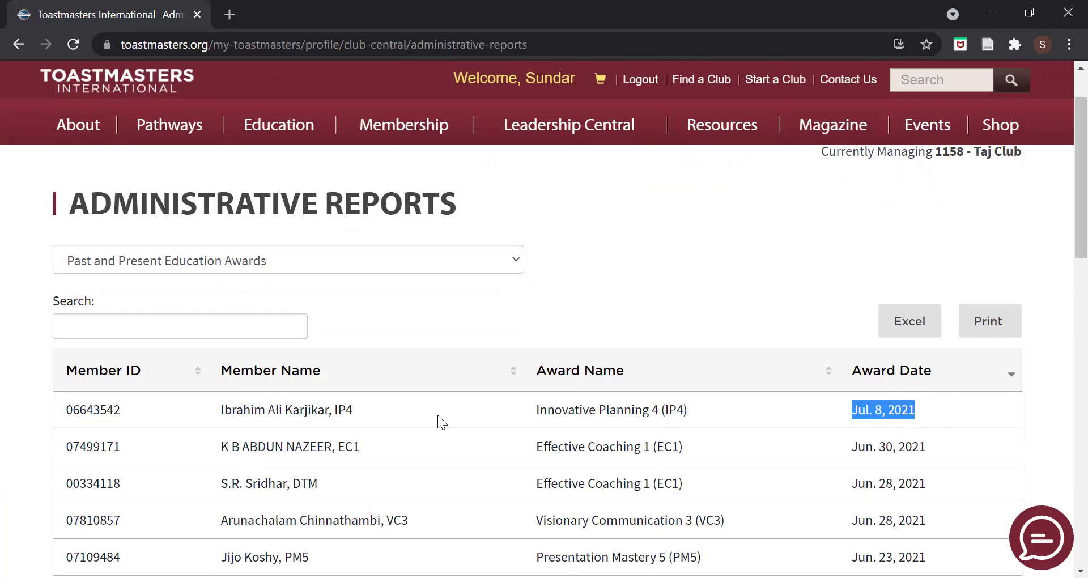
left_click_drag(216, 415, 689, 417)
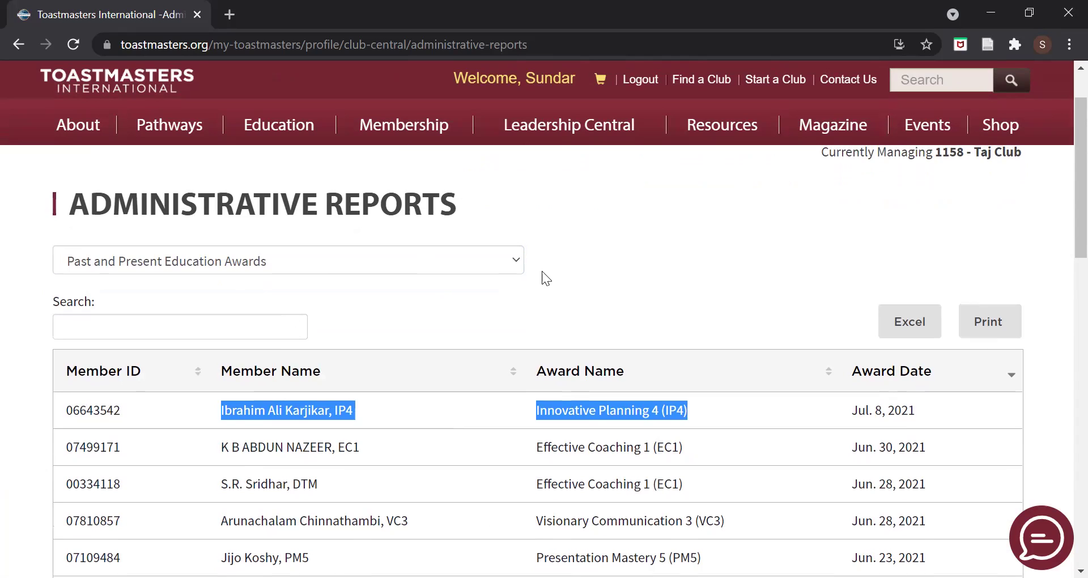
scroll(541, 271, "up", 2)
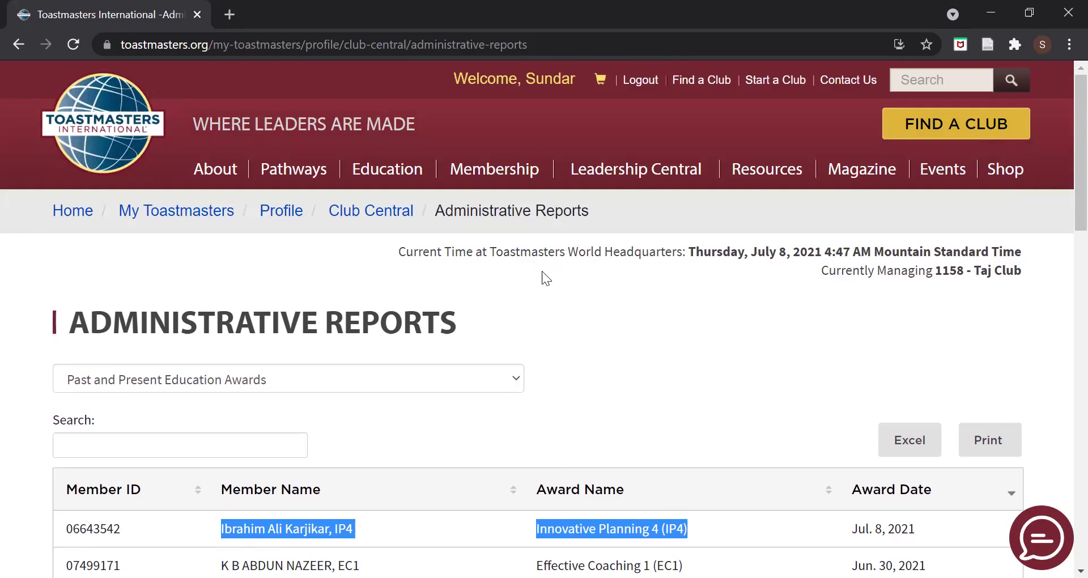